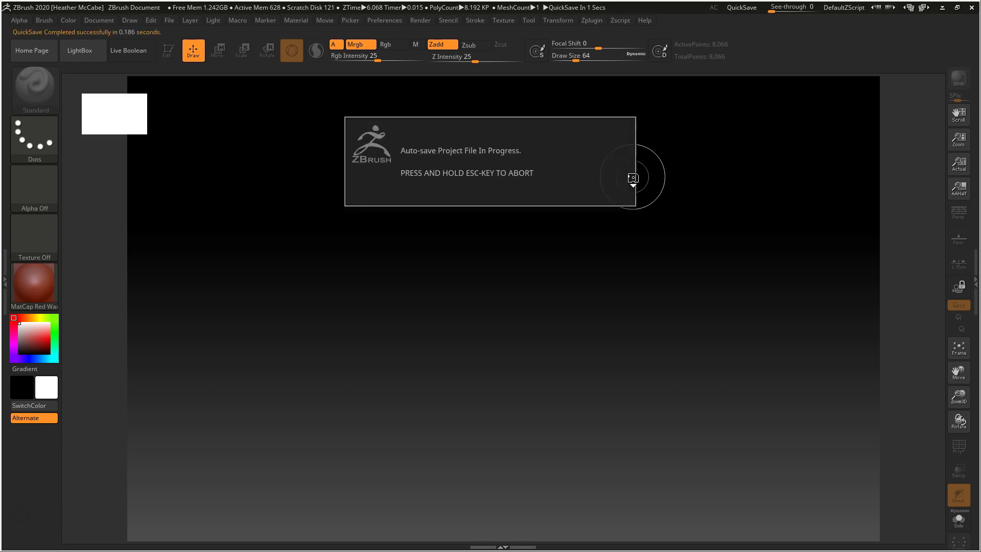
- Draw a large Sphere3D, convert it to an editable PolyMesh3D, and turn on PolyFrame wireframe
key("F1")
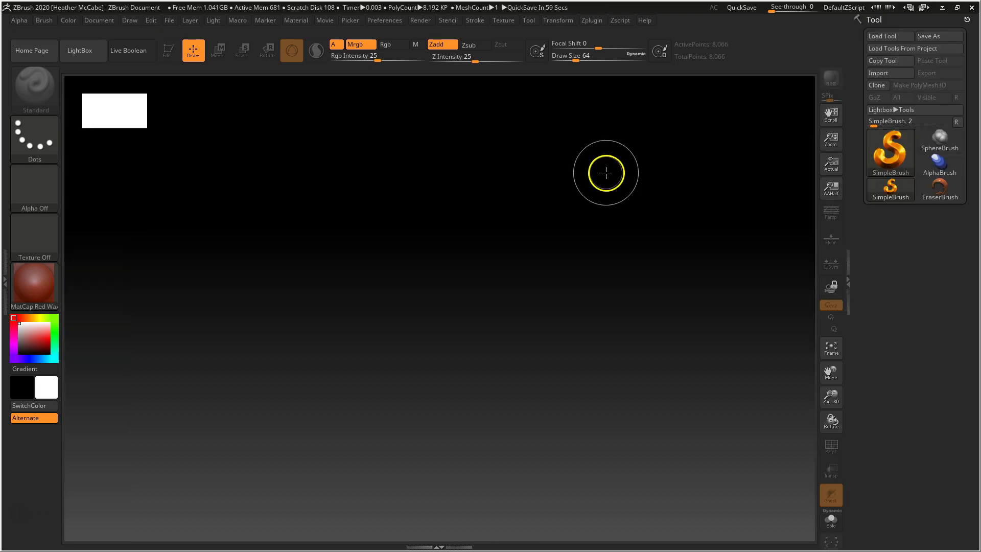
left_click_drag(519, 211, 252, 455)
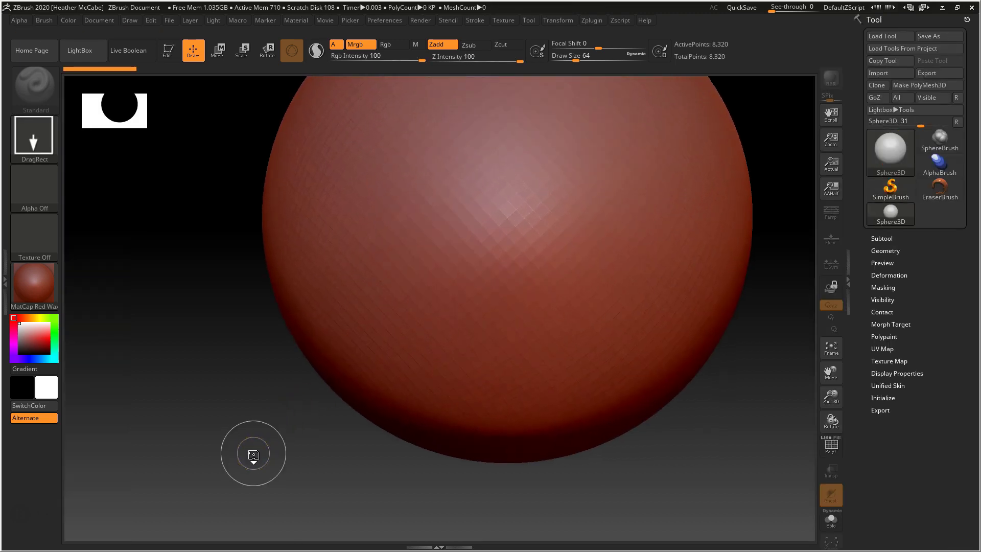
key("t")
key("ctrl+p")
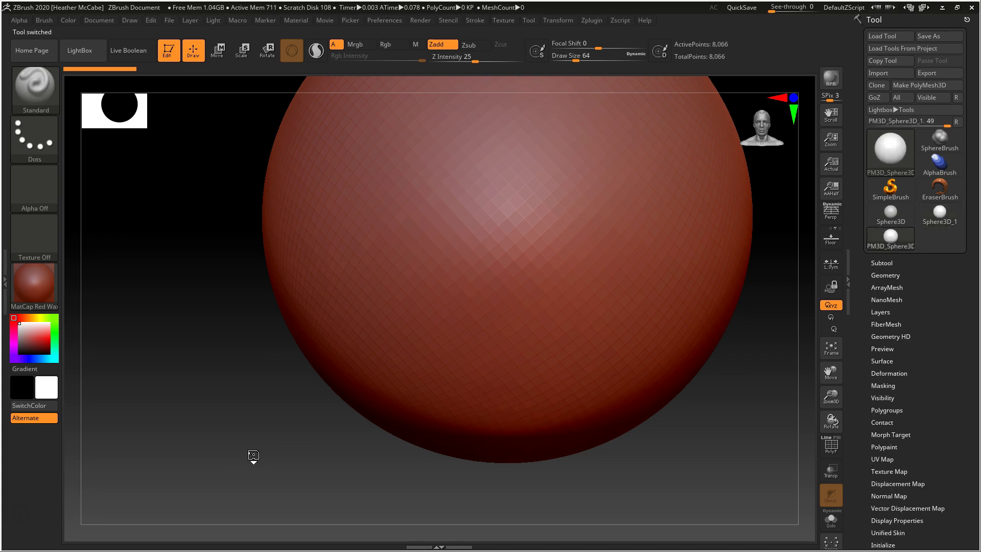
key("shift+f")
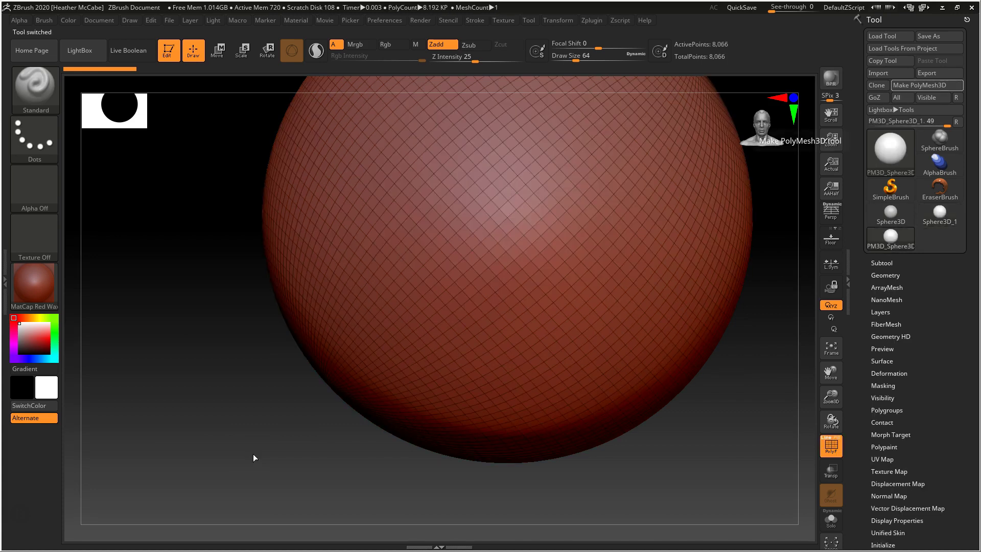
- Raise brow bumps on the upper face and sculpt a U-shaped mouth below them
key("f")
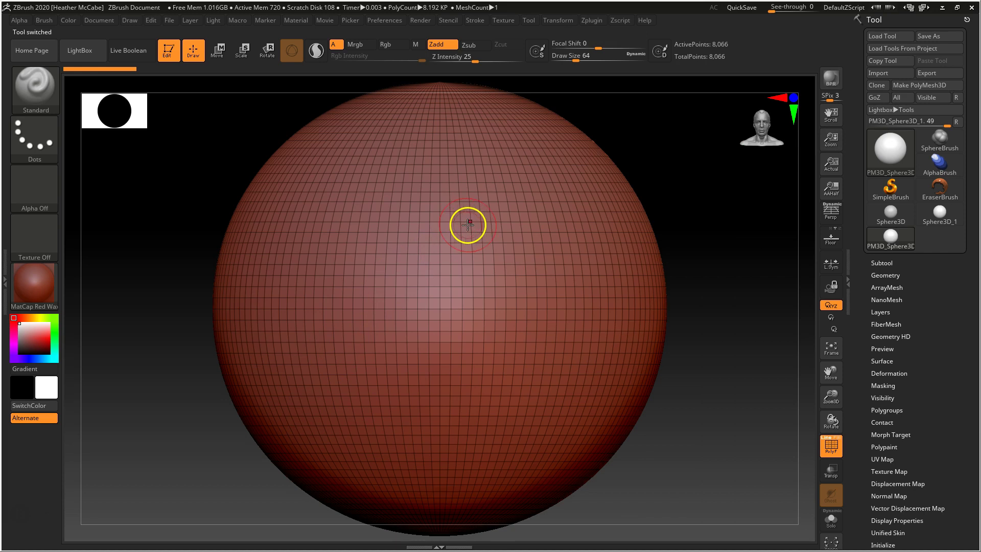
mouse_move(484, 195)
left_mouse_down()
mouse_move(509, 213)
mouse_move(479, 234)
mouse_move(499, 226)
left_mouse_up()
mouse_move(388, 235)
left_mouse_down()
mouse_move(345, 234)
mouse_move(326, 211)
mouse_move(363, 205)
left_mouse_up()
mouse_move(330, 276)
left_mouse_down()
mouse_move(313, 385)
mouse_move(461, 427)
mouse_move(545, 359)
left_mouse_up()
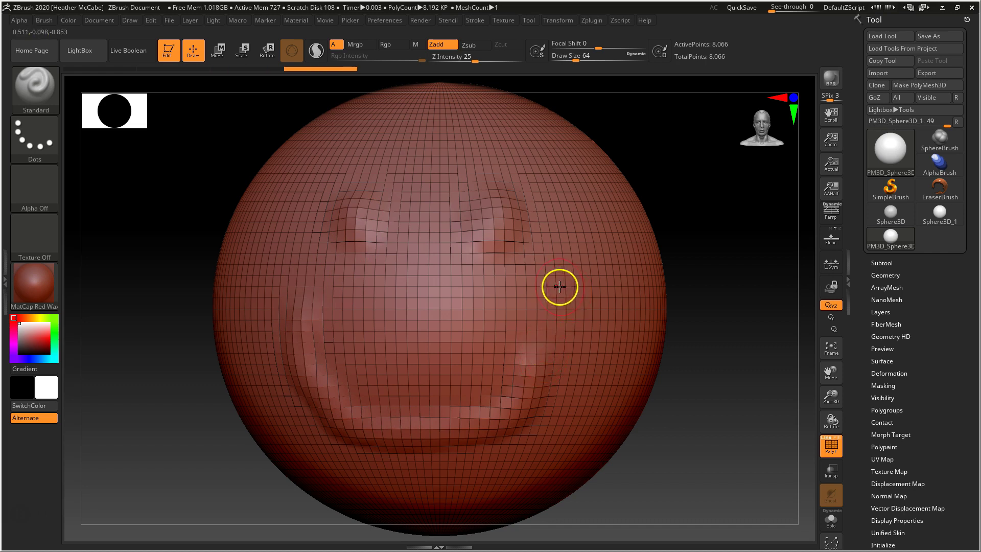
- Sculpt curved ear ridges on both sides, a ridge from the top, and a crown ring
right_click_drag(550, 282, 531, 264)
mouse_move(420, 229)
left_mouse_down()
mouse_move(467, 239)
mouse_move(485, 302)
mouse_move(438, 355)
mouse_move(407, 332)
left_mouse_up()
right_click_drag(407, 333, 434, 280)
mouse_move(468, 243)
left_mouse_down()
mouse_move(381, 274)
mouse_move(412, 339)
mouse_move(456, 325)
left_mouse_up()
right_click_drag(456, 324, 455, 324)
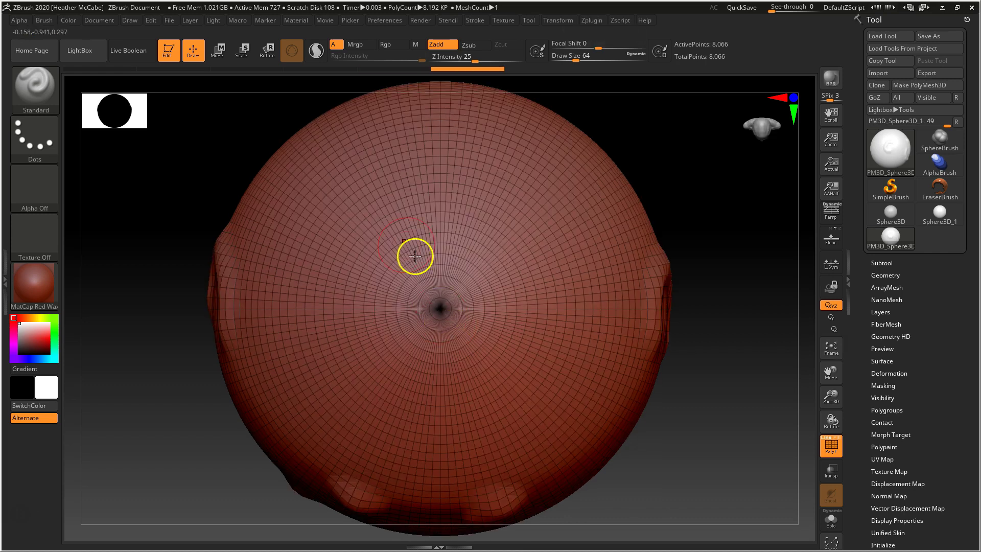
mouse_move(450, 105)
left_mouse_down()
mouse_move(395, 112)
mouse_move(342, 138)
mouse_move(309, 180)
mouse_move(301, 316)
mouse_move(271, 366)
mouse_move(262, 432)
mouse_move(317, 432)
mouse_move(450, 471)
mouse_move(498, 432)
mouse_move(531, 460)
mouse_move(621, 423)
mouse_move(627, 401)
mouse_move(606, 360)
mouse_move(596, 298)
mouse_move(607, 246)
mouse_move(533, 122)
mouse_move(447, 109)
left_mouse_up()
mouse_move(432, 309)
left_mouse_down()
mouse_move(456, 292)
mouse_move(468, 307)
mouse_move(423, 346)
mouse_move(413, 287)
mouse_move(450, 294)
left_mouse_up()
key("f")
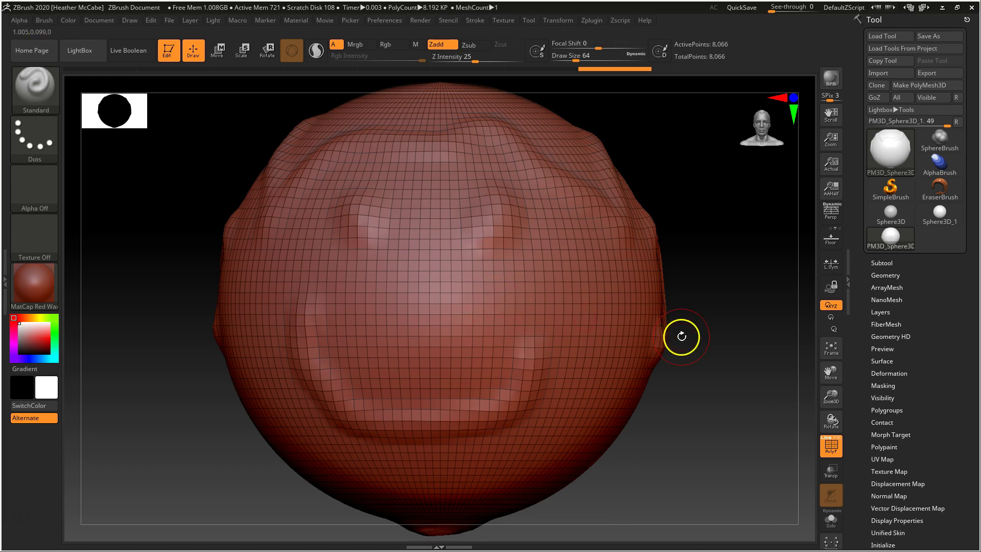
left_click(729, 336, "ctrl")
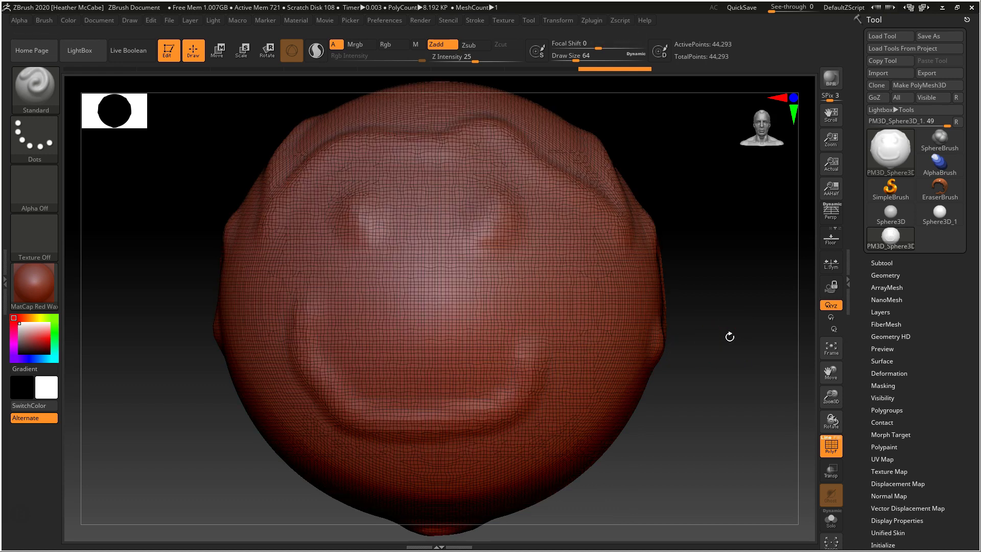
key("ctrl+z")
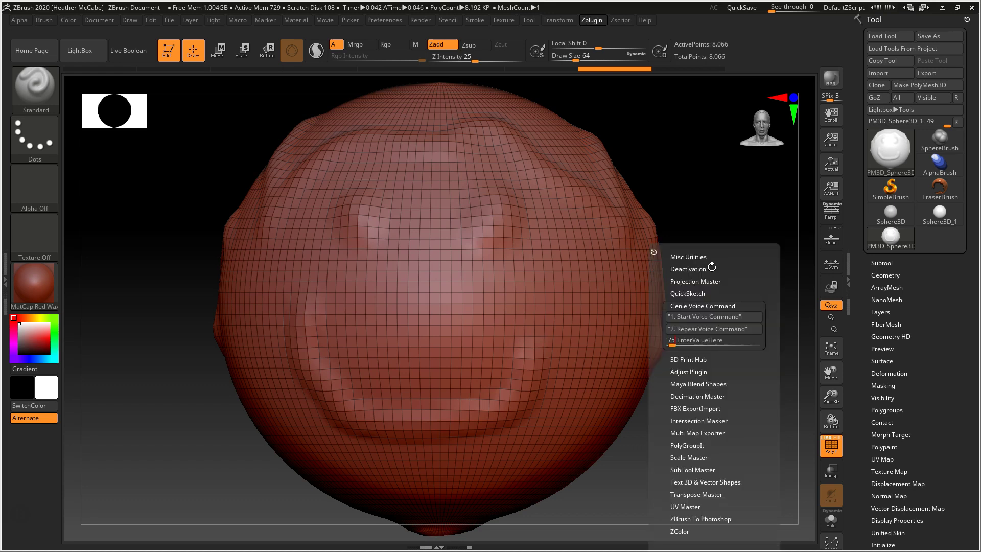
left_click_drag(693, 259, 686, 177)
left_click_drag(707, 211, 707, 212, "ctrl")
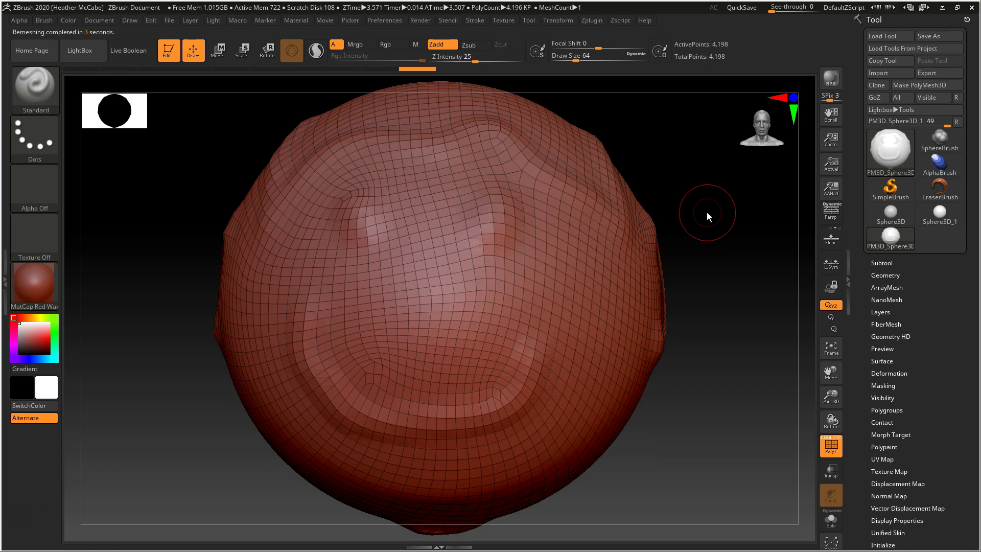
key("ctrl+z")
key("ctrl+z")
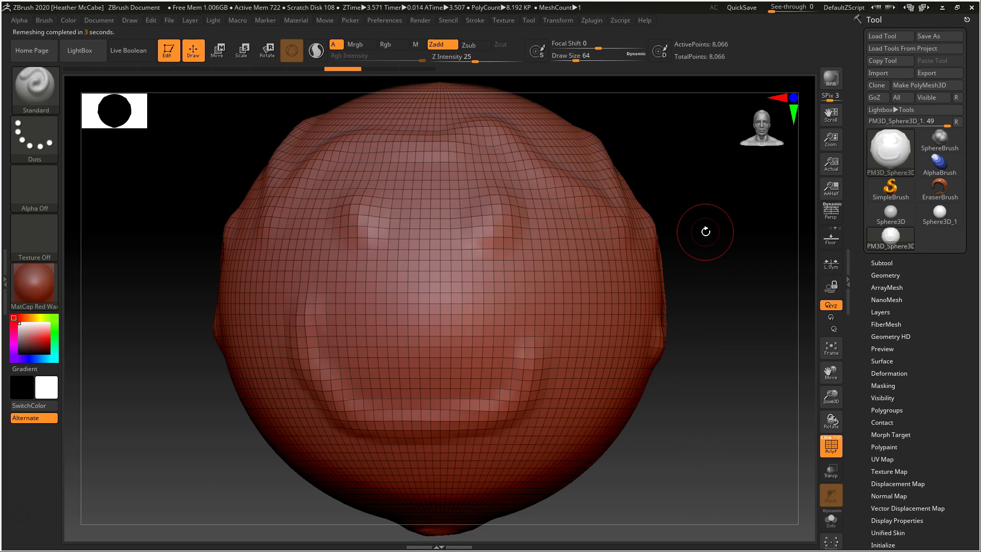
- Subdivide the head once, then undo back to 8,066 points
key("ctrl+d")
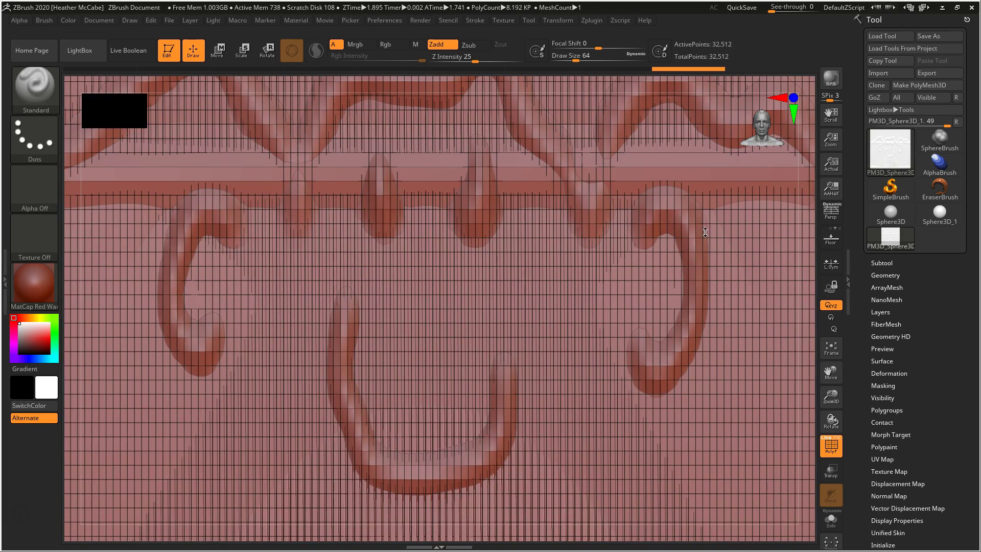
key("f")
key("ctrl+z")
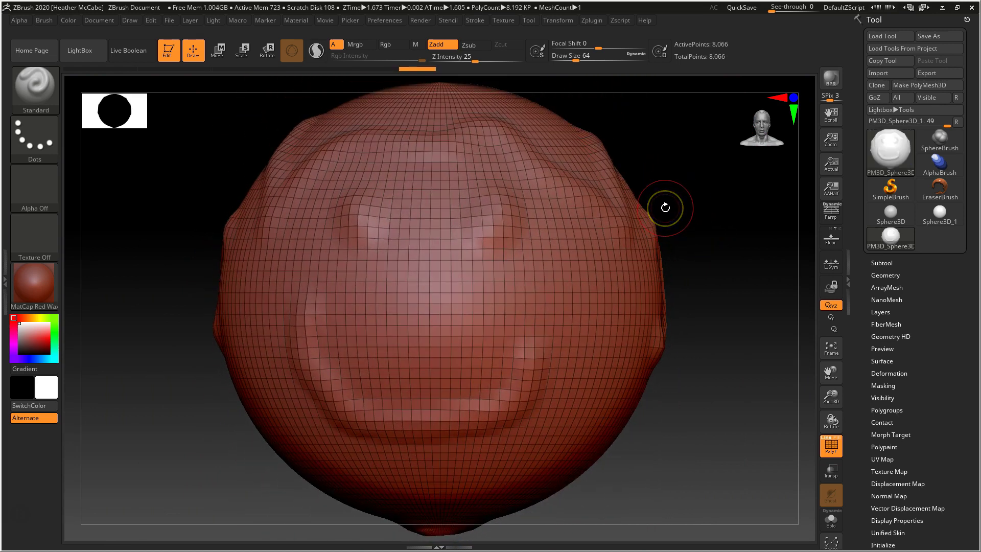
- Cycle through the Rake, Magnify and Morph brushes with brush shortcuts
key("b")
key("r")
key("a")
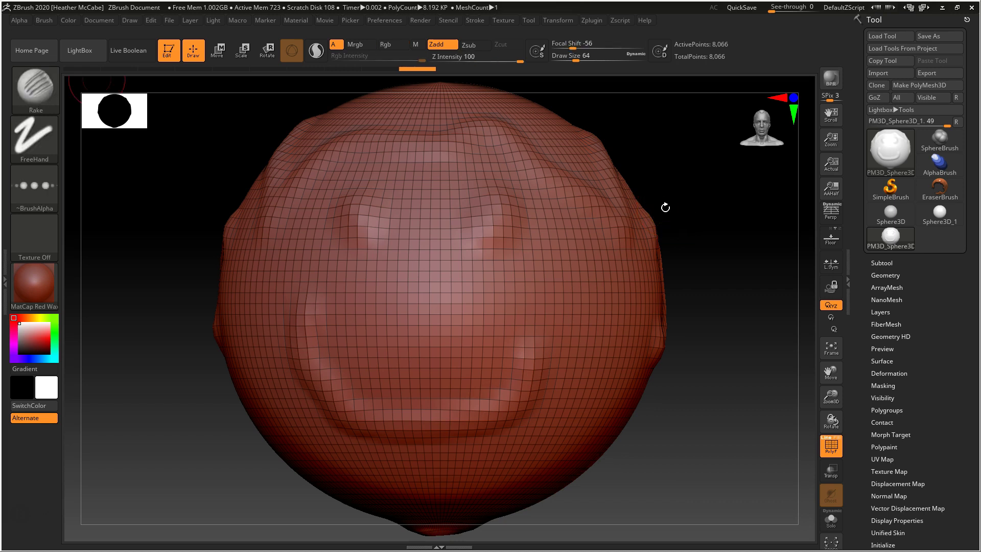
key("b")
key("m")
key("a")
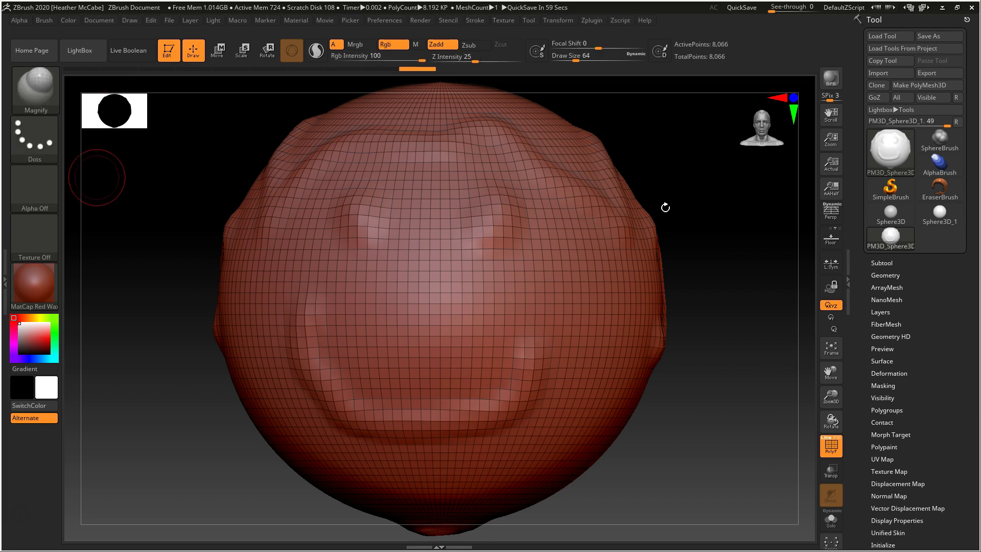
key("b")
key("m")
key("o")
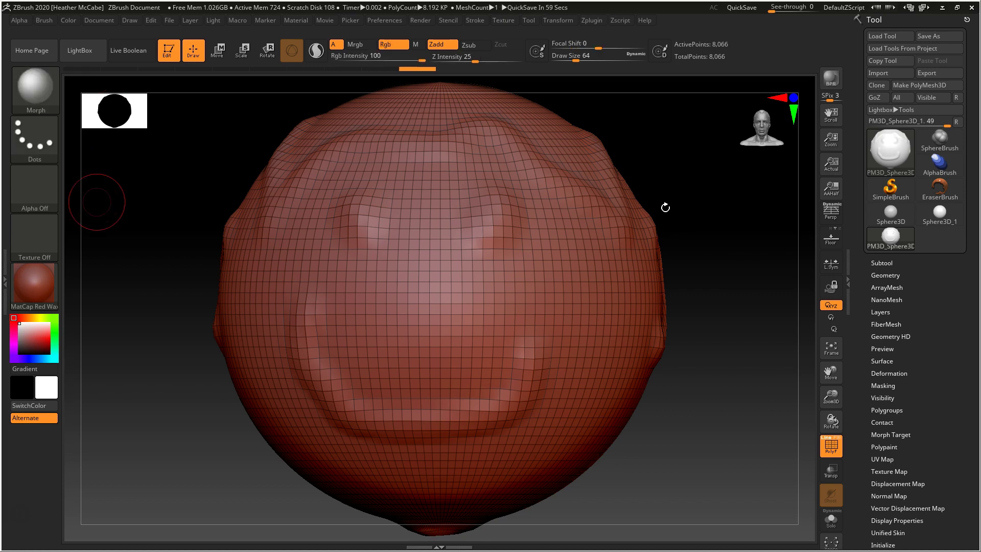
- Switch to the ZRemesherGuide brush, back to Morph, then to Move
key("b")
key("z")
key("r")
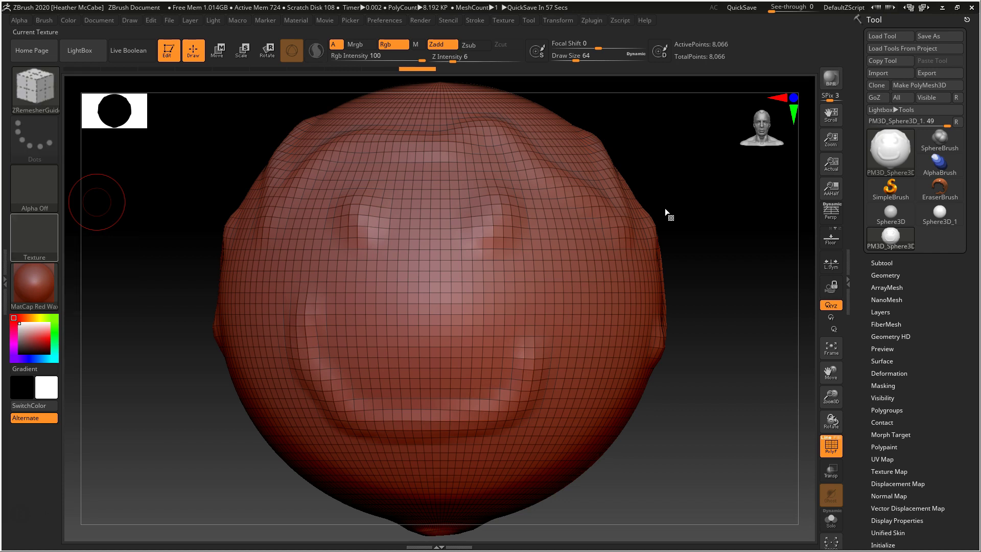
key("b")
key("m")
key("r")
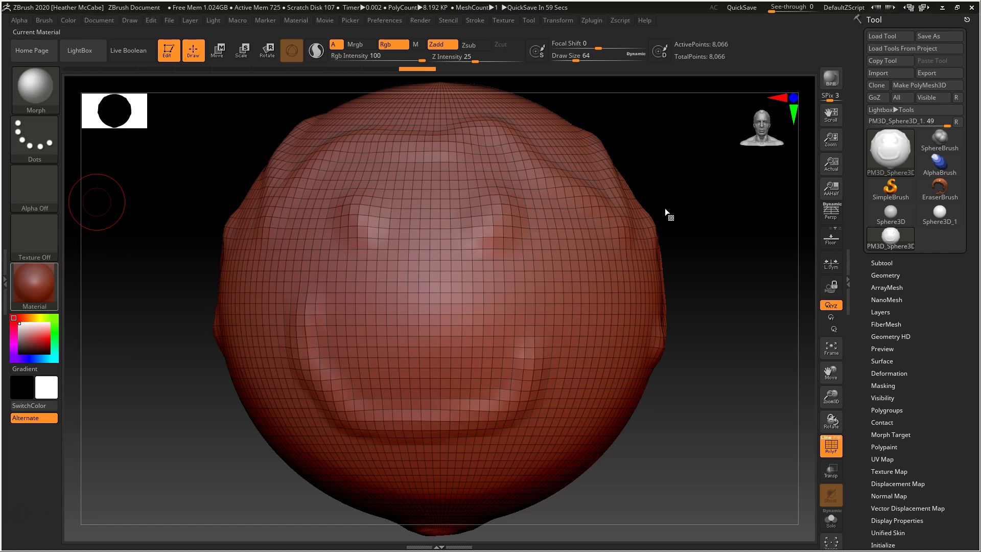
key("b")
key("m")
key("v")
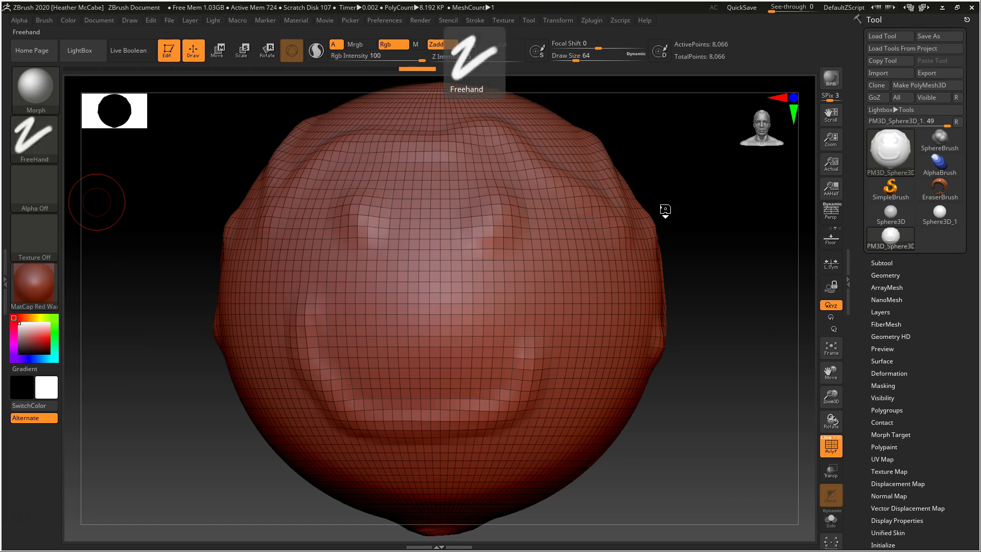
- Switch to the Elastic brush and adjust a setting in the side panel
key("b")
key("e")
key("l")
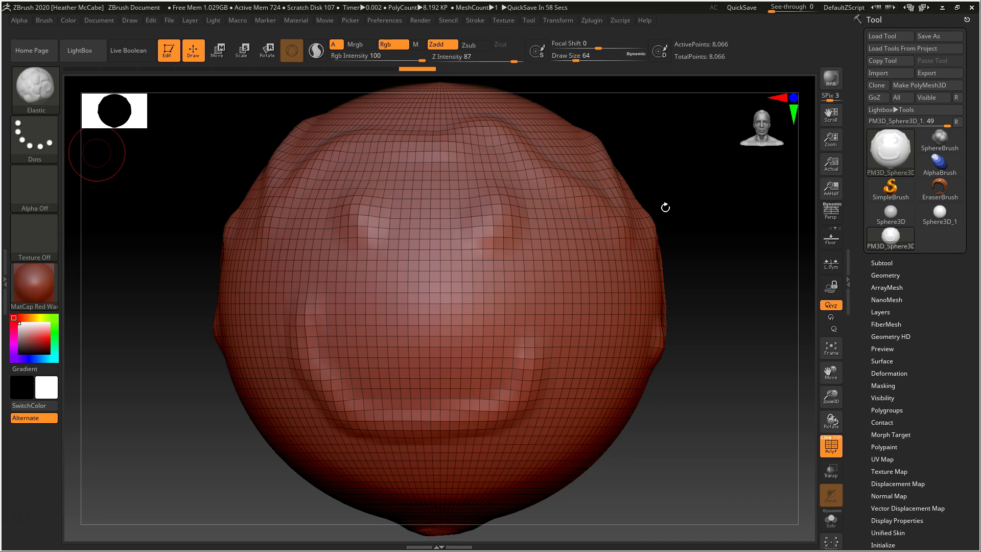
left_click(639, 197)
left_click_drag(642, 193, 647, 154)
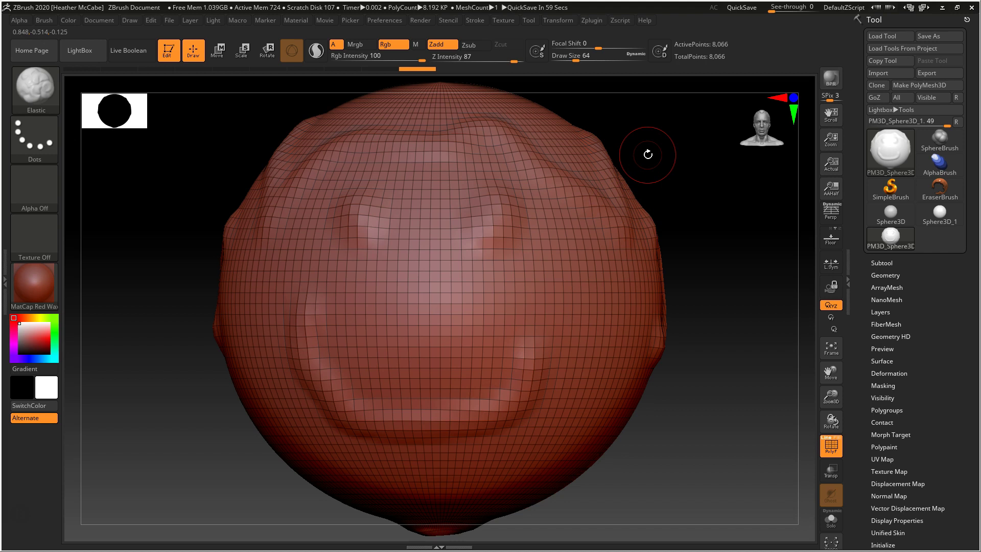
- Browse the Layers, UV Map and Polypaint settings, then bring up the full Brush palette
key("l")
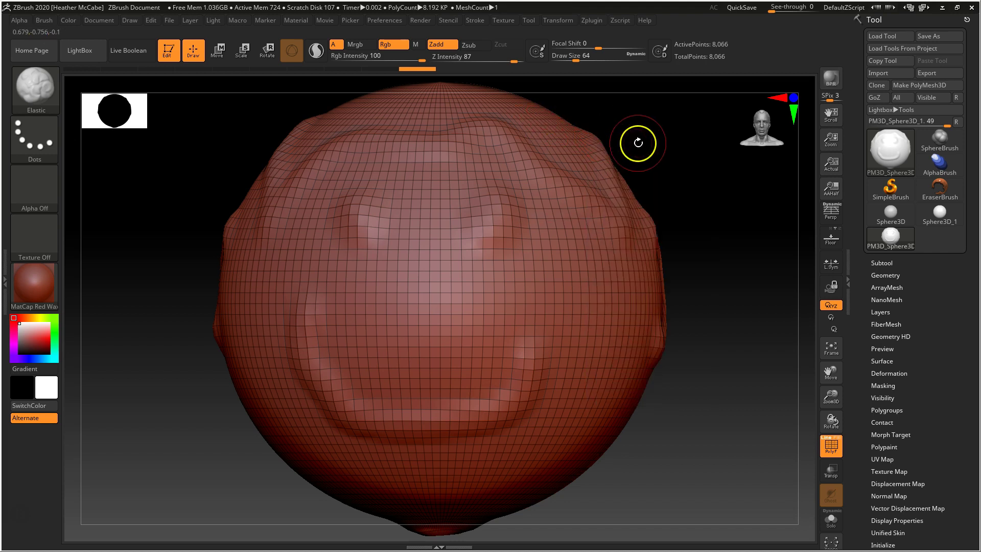
key("l")
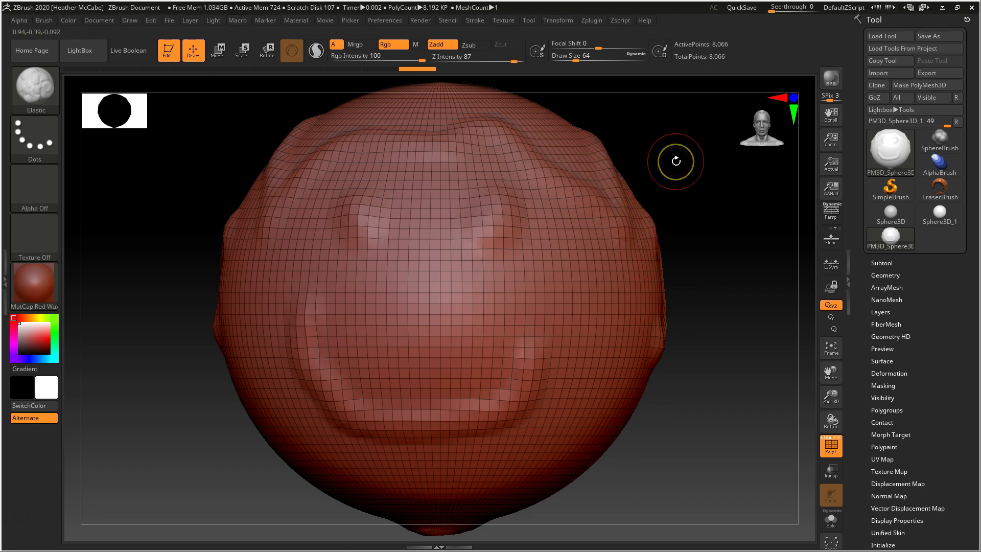
left_click(675, 160)
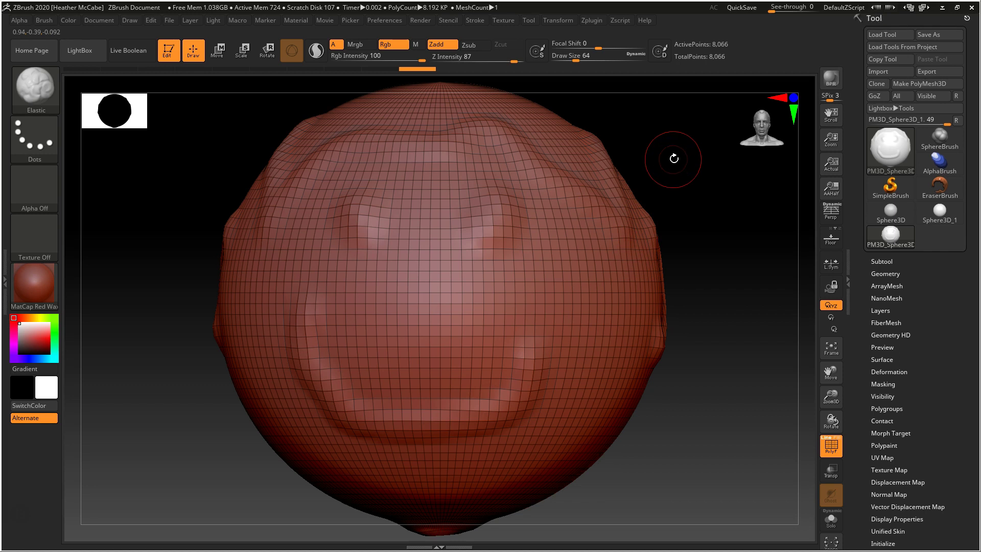
left_click(882, 459)
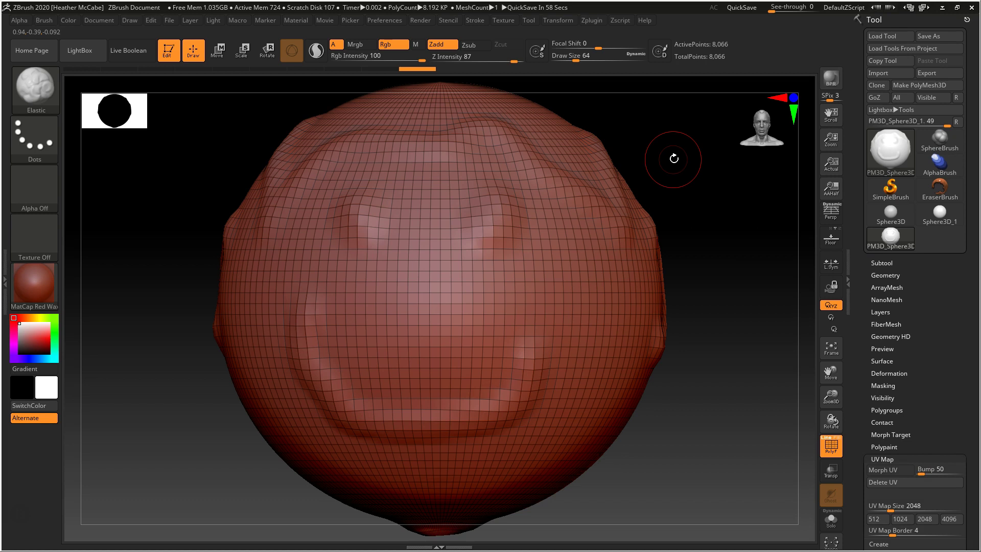
left_click(884, 447)
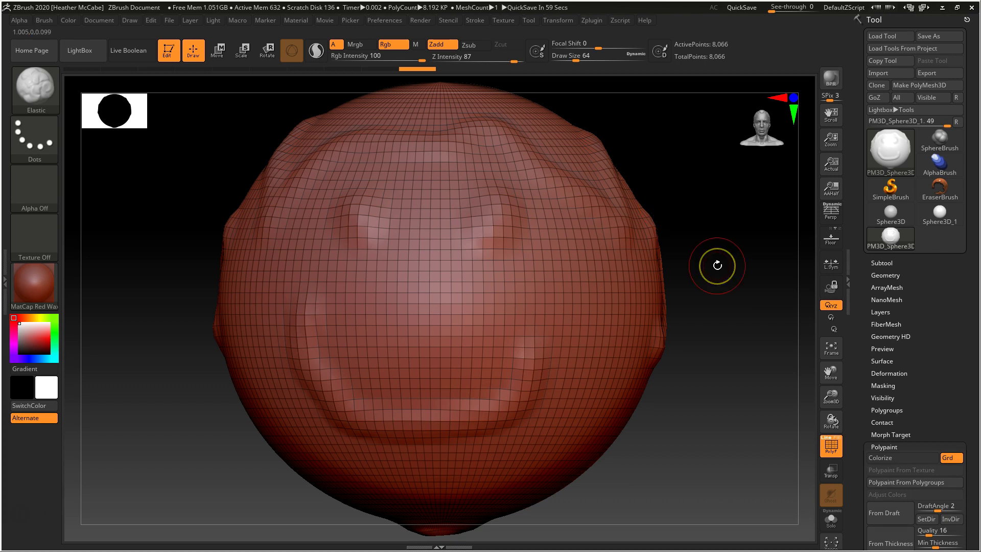
key("b")
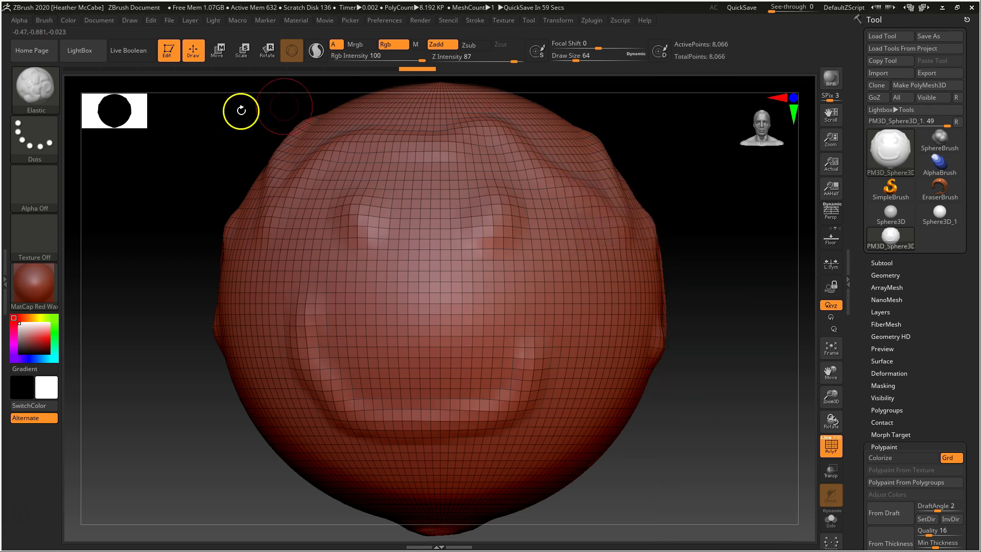
key("b")
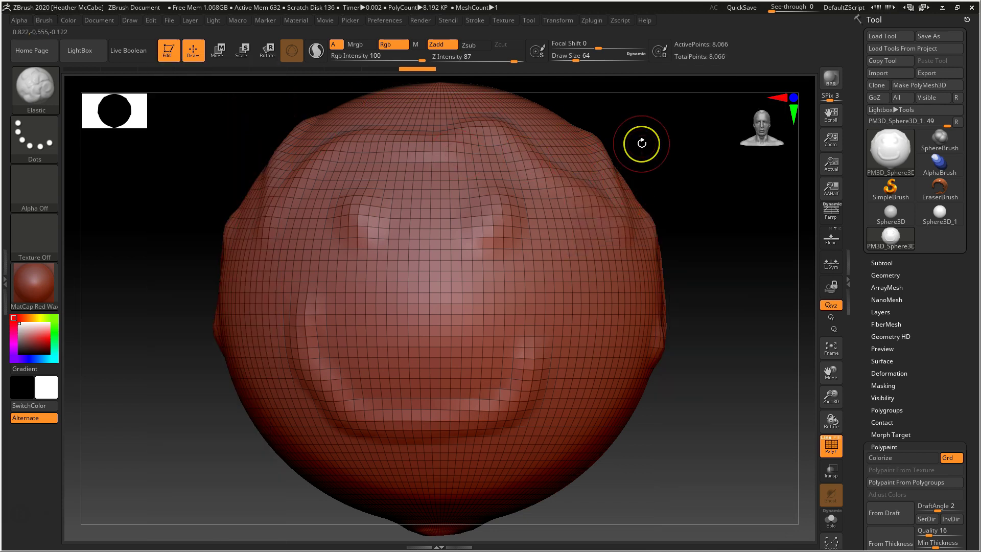
- Expand the FiberMesh subpalette for the mesh
left_click(886, 324)
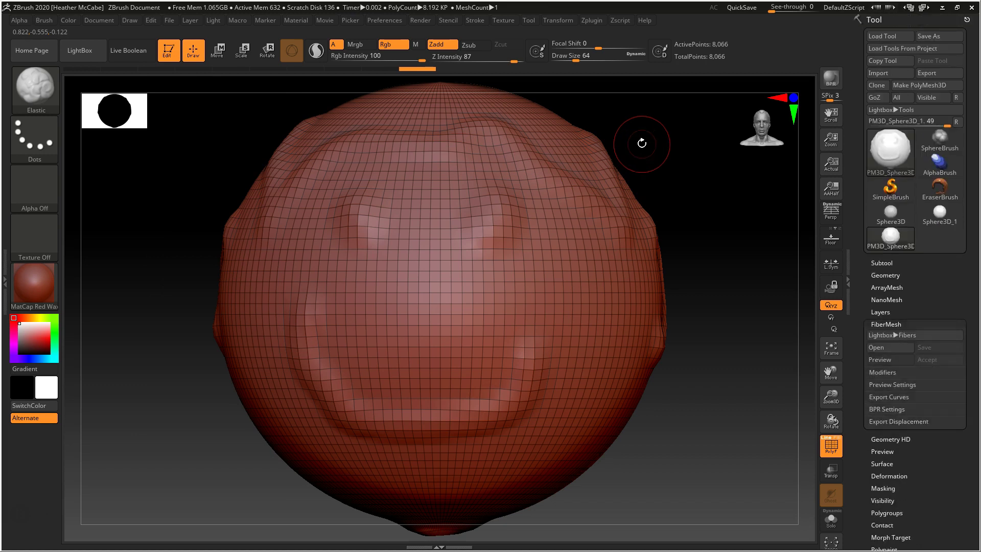
left_click(657, 153)
left_click(664, 178)
- Try Alpha 23 and Alpha 54, turn the alpha off, and set the stroke to FreeHand
key("alt+a")
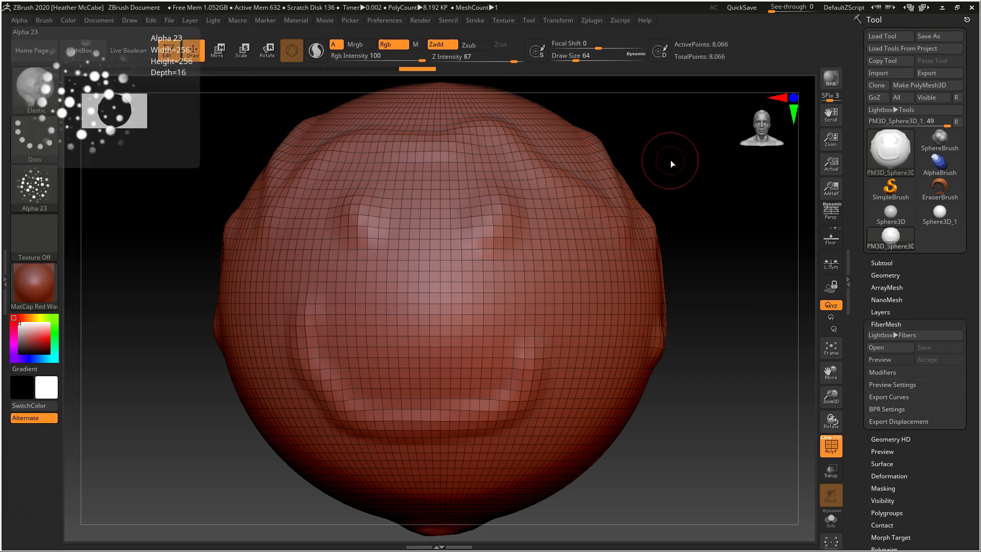
left_click(675, 160)
key("alt+a")
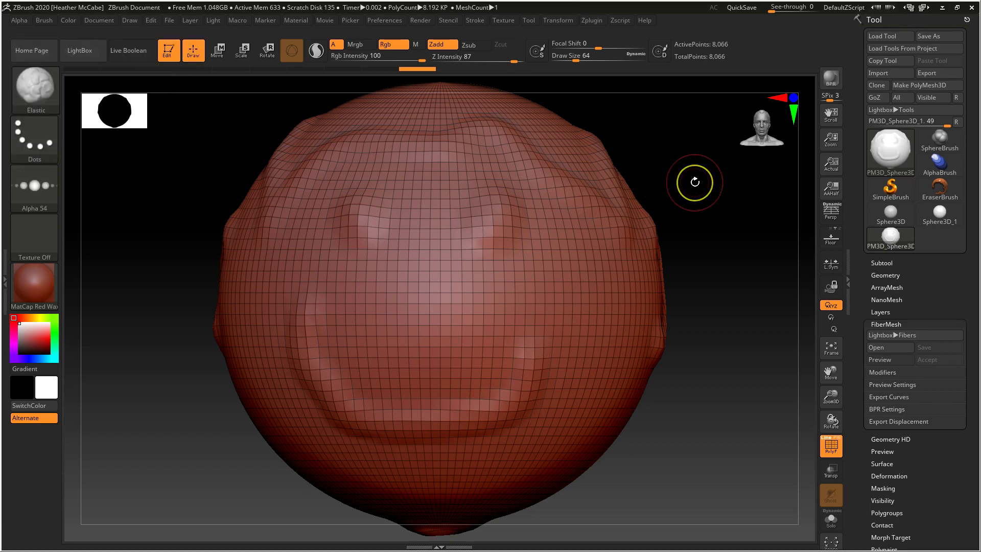
key("alt+a")
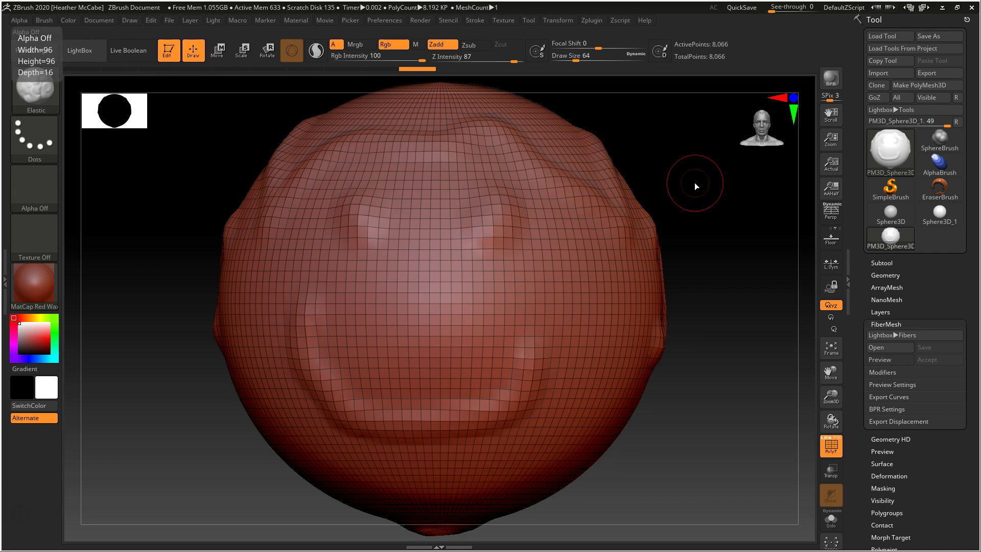
key("alt+s")
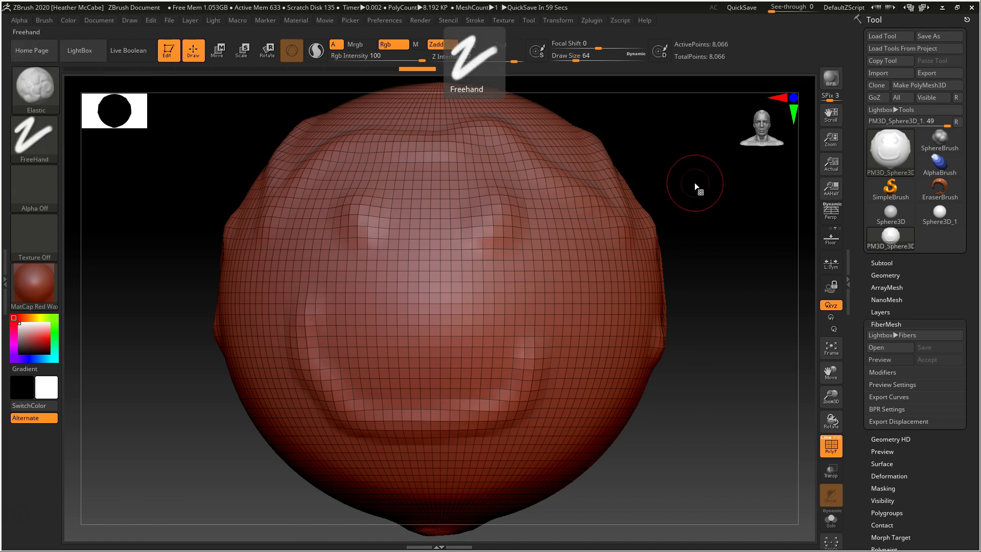
- Set the stroke back to Dots, swap colours, and toggle the PolyFrame wireframe off and on
key("alt+s")
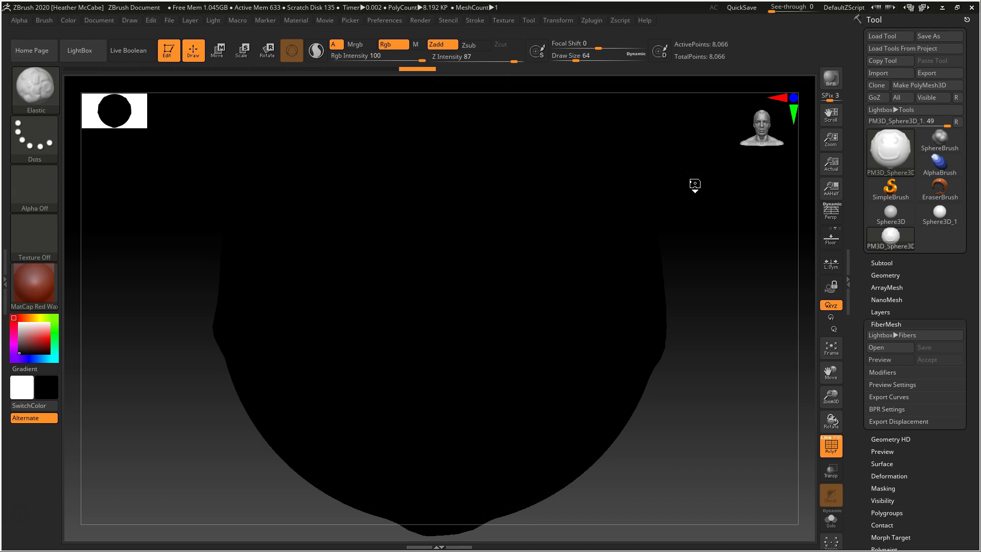
key("v")
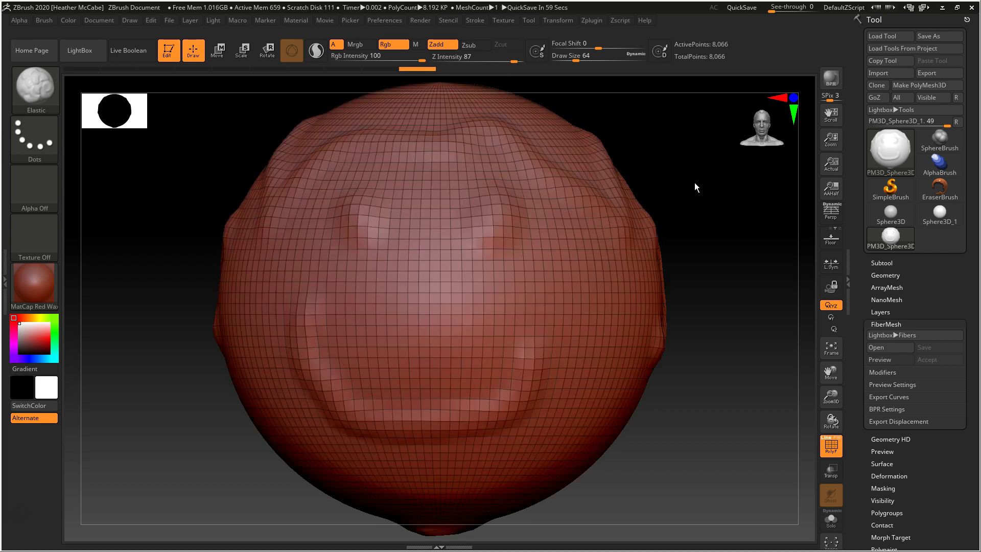
key("shift+f")
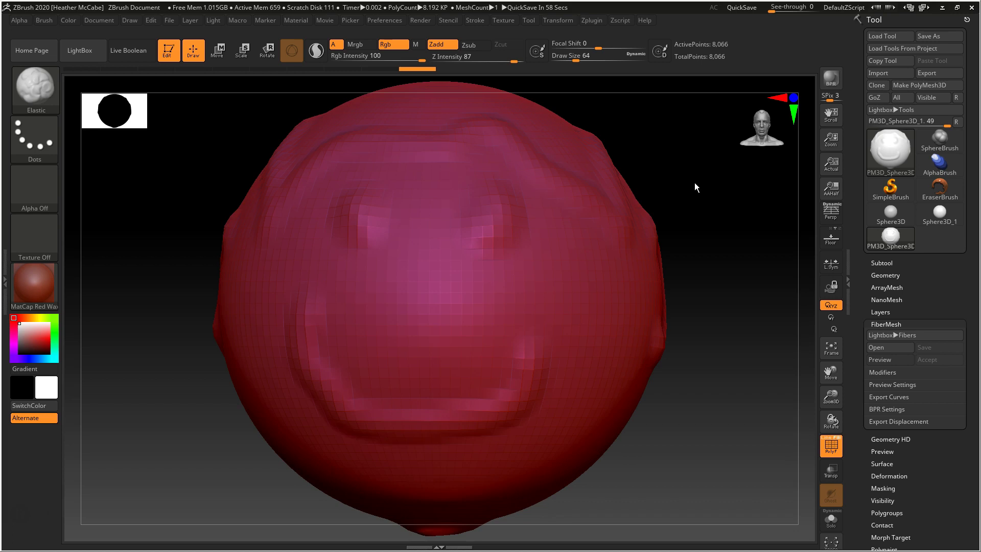
key("shift+f")
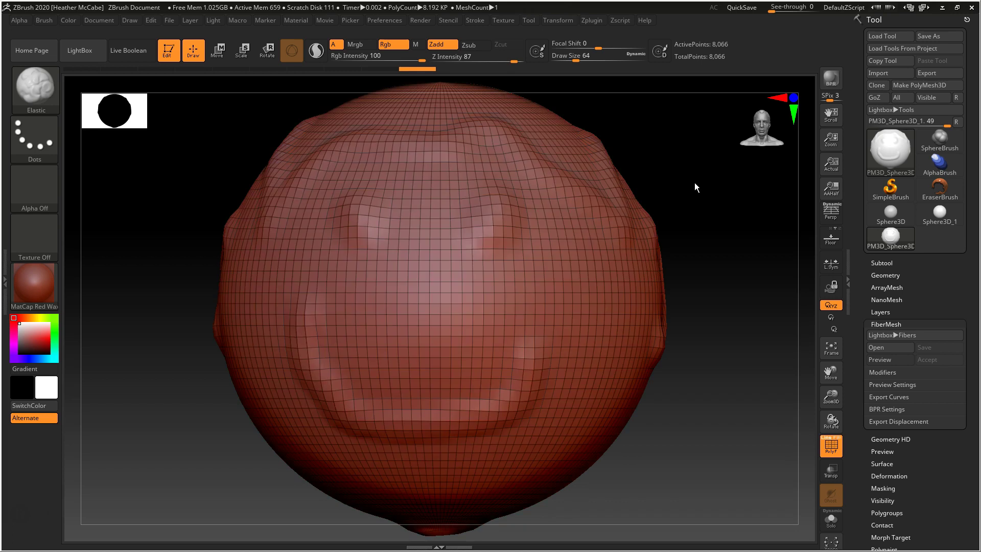
key("shift+f")
key("shift+f")
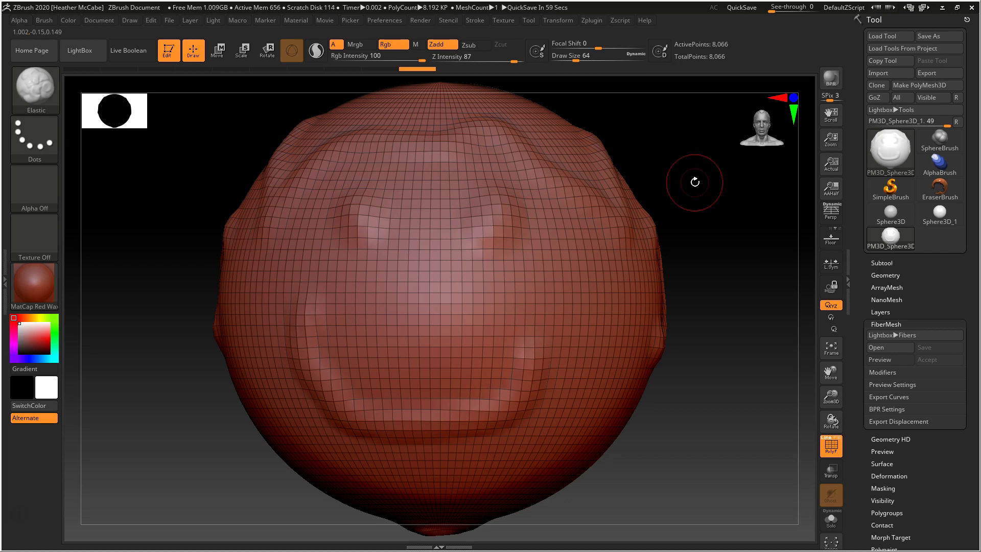
- Switch to the Standard brush using its B-S-T shortcut
key("b")
key("s")
key("t")
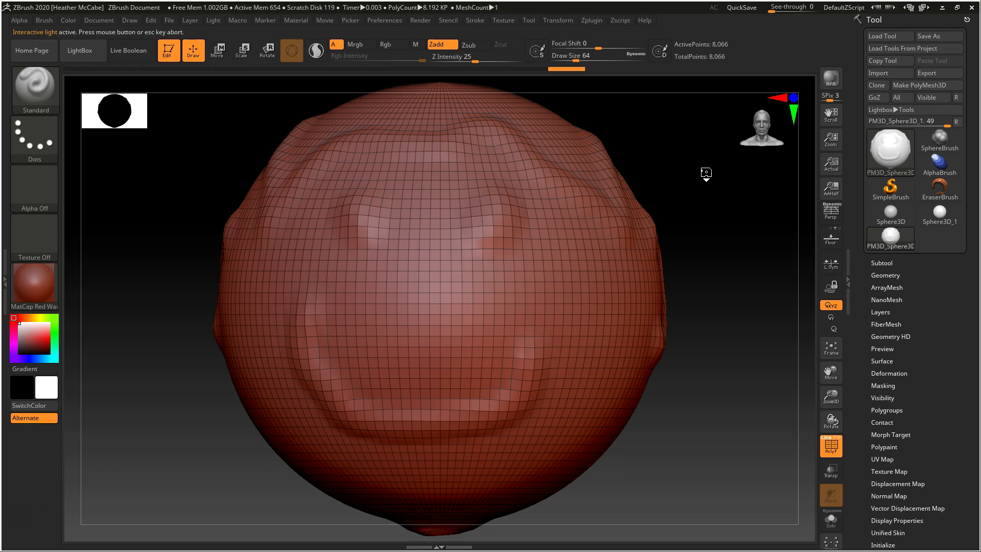
- Click the sculpted face to re-aim the light across its Red Wax surface
left_click(449, 315)
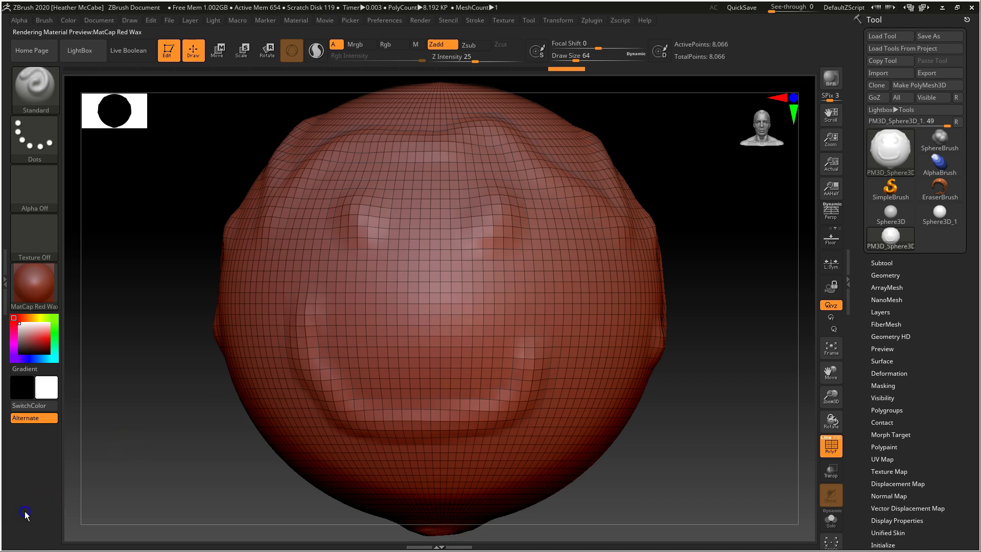